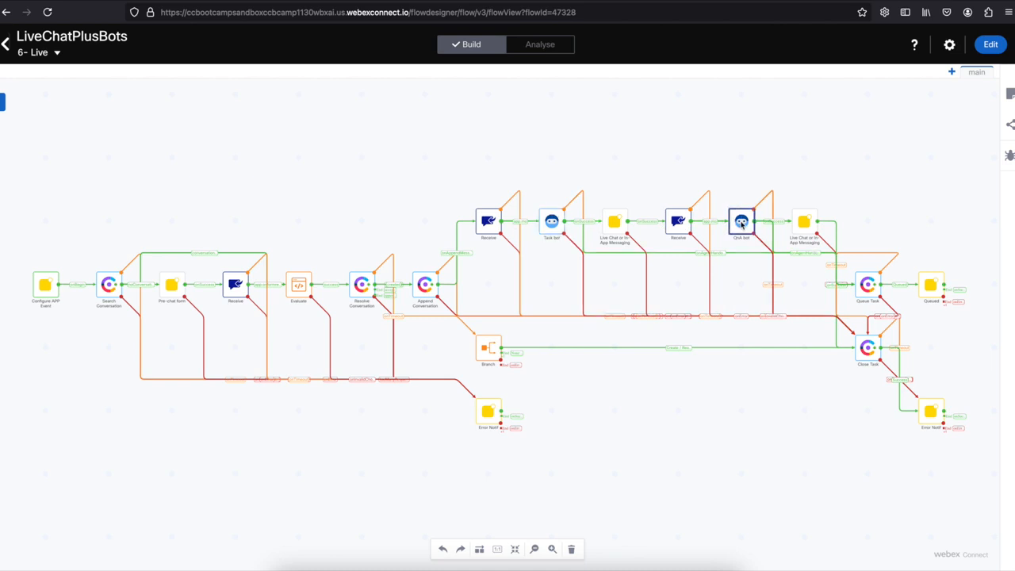
Pan the flow canvas to the Pre-chat form node and open its settings, which send the SampleChat Form template.
scroll(886, 231, "up", 3)
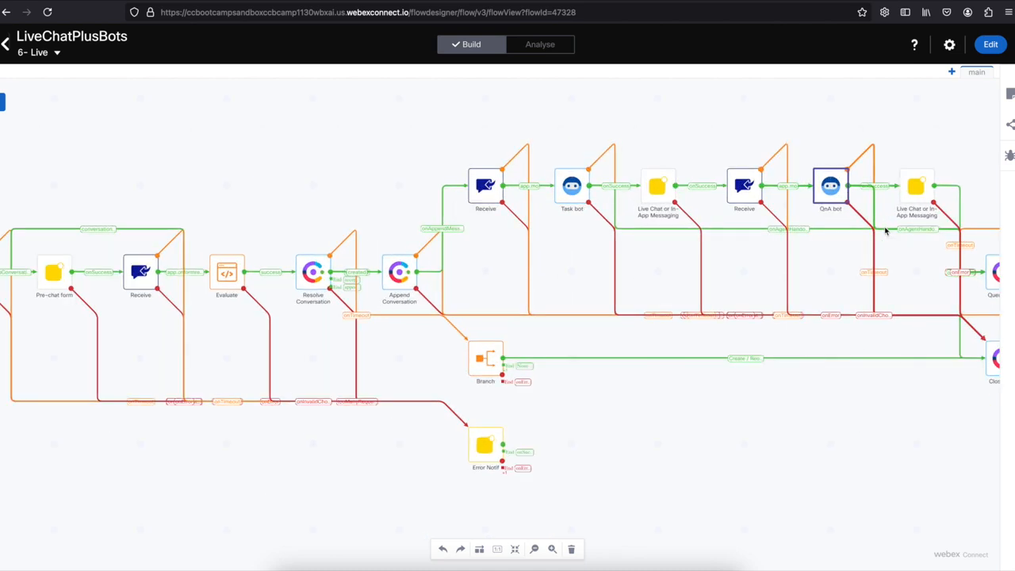
scroll(822, 262, "up", 3)
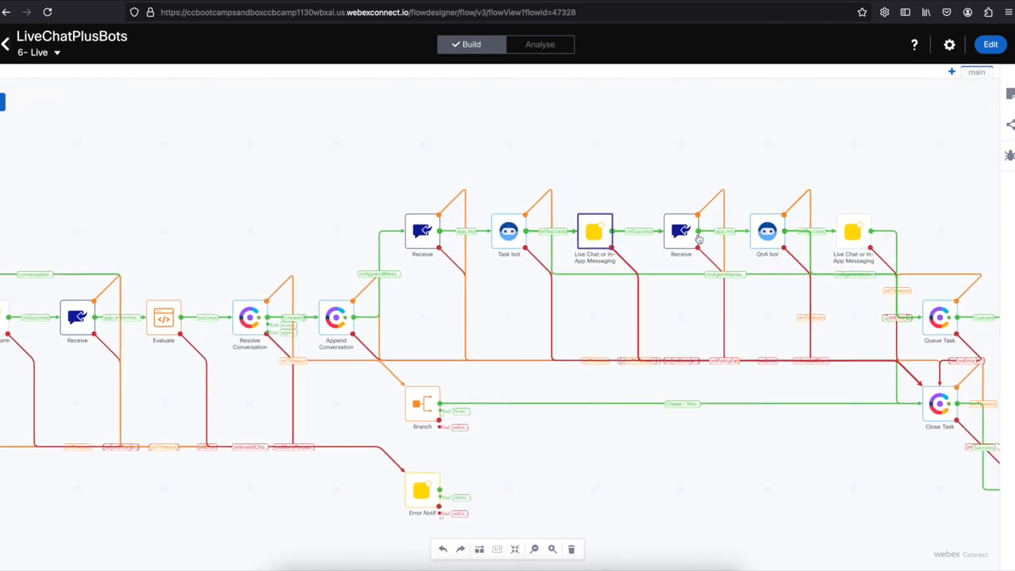
left_click(837, 238)
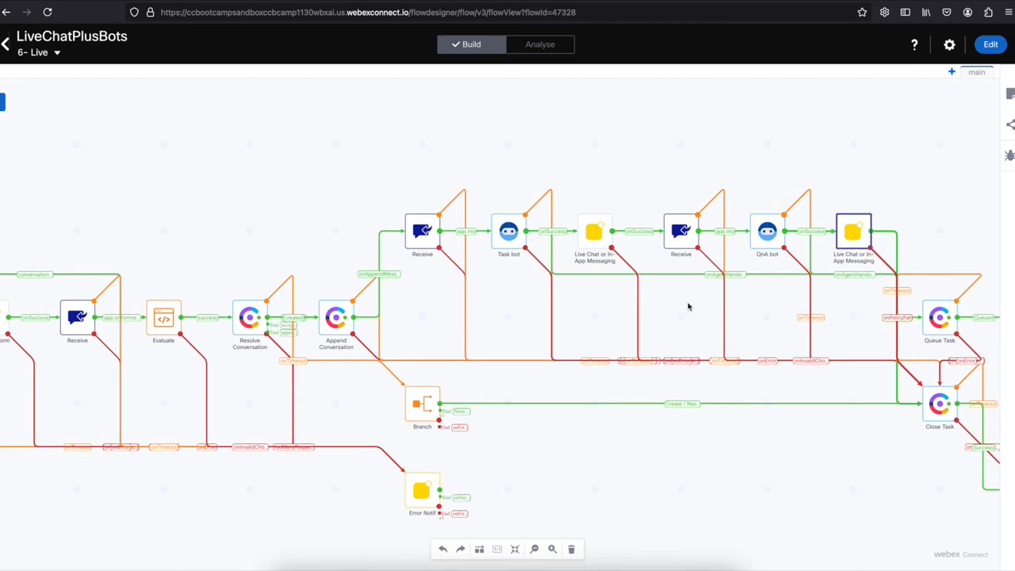
left_click_drag(272, 281, 340, 275)
double_click(53, 316)
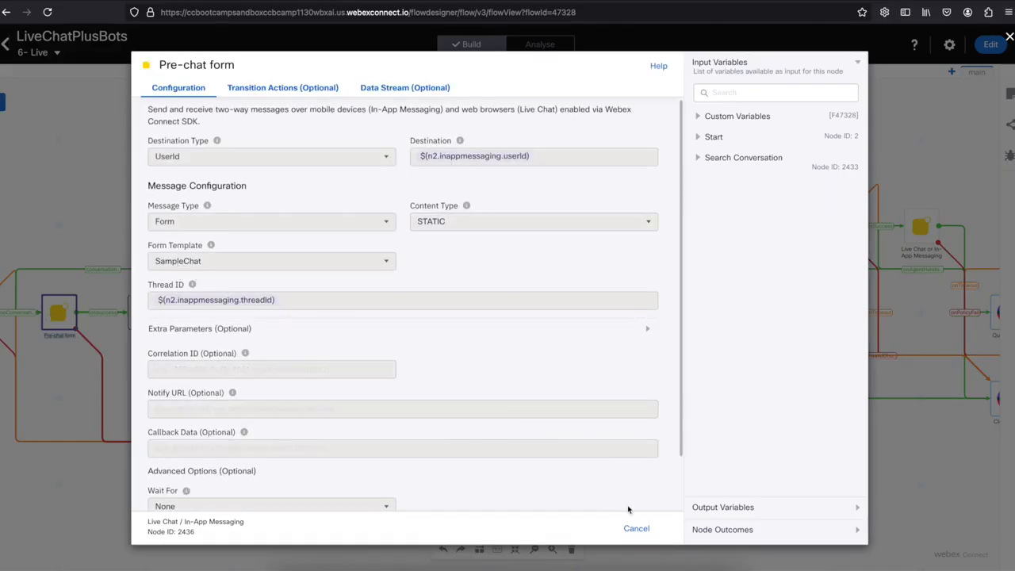
Inspect the Receive node's SampleChat Form Response output variables, such as formFields.Name, then close it.
left_click(641, 531)
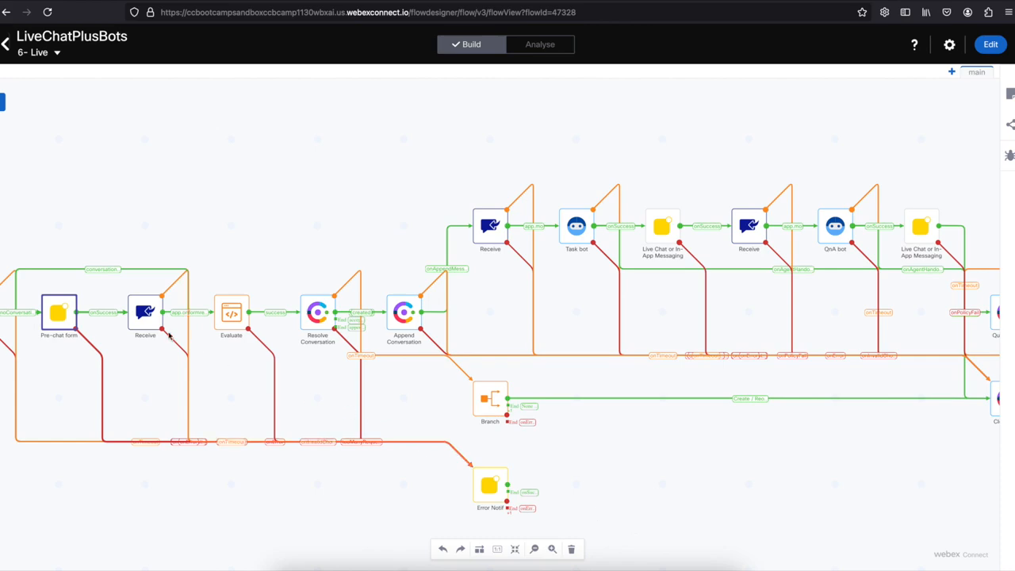
double_click(145, 313)
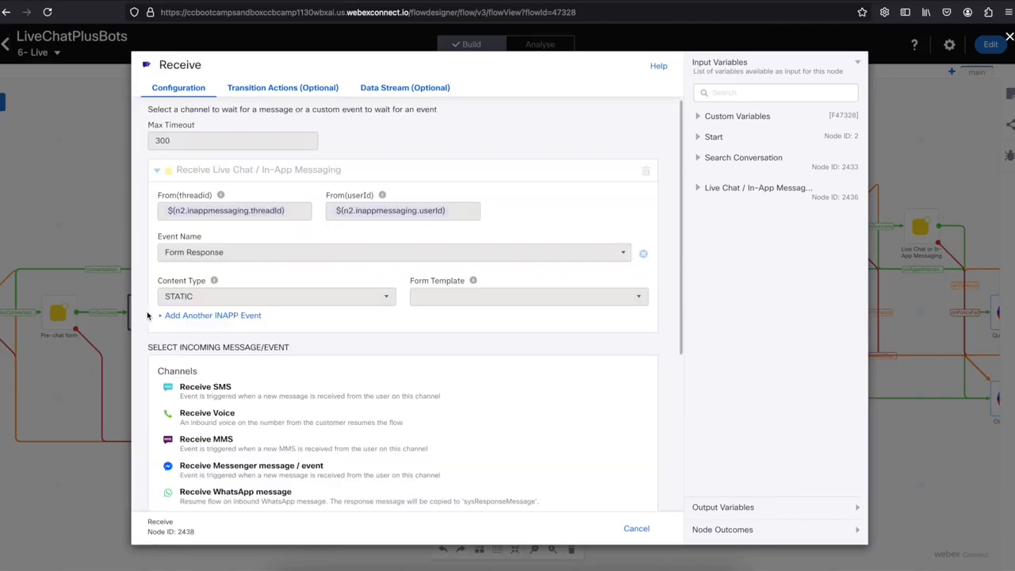
left_click(788, 509)
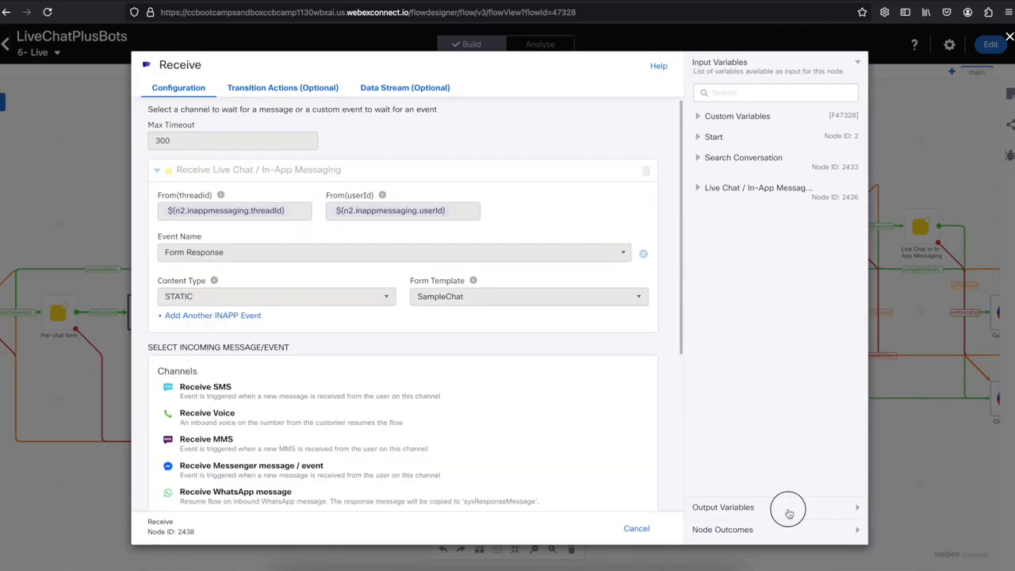
scroll(799, 339, "down", 3)
scroll(799, 340, "down", 2)
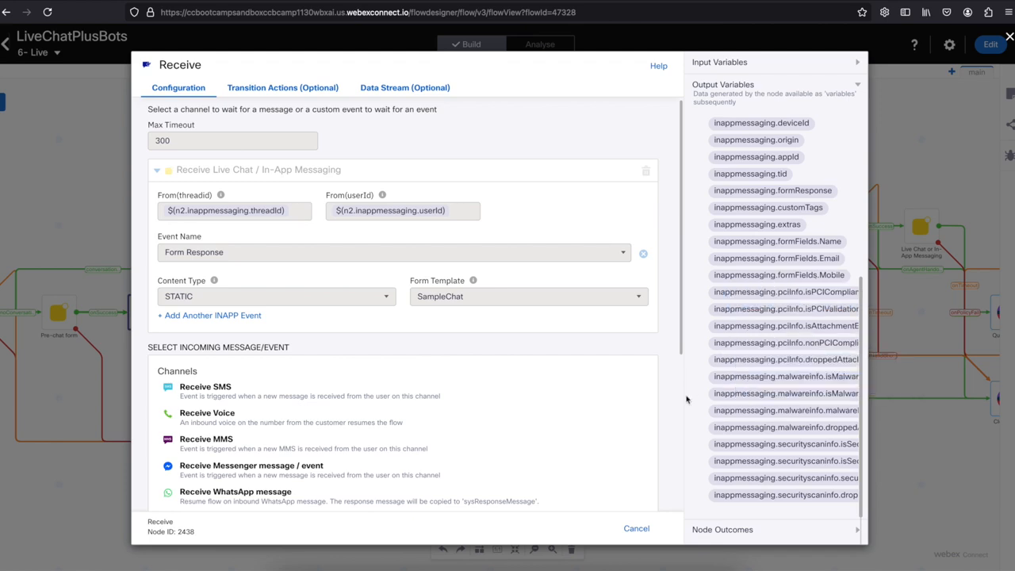
left_click(639, 528)
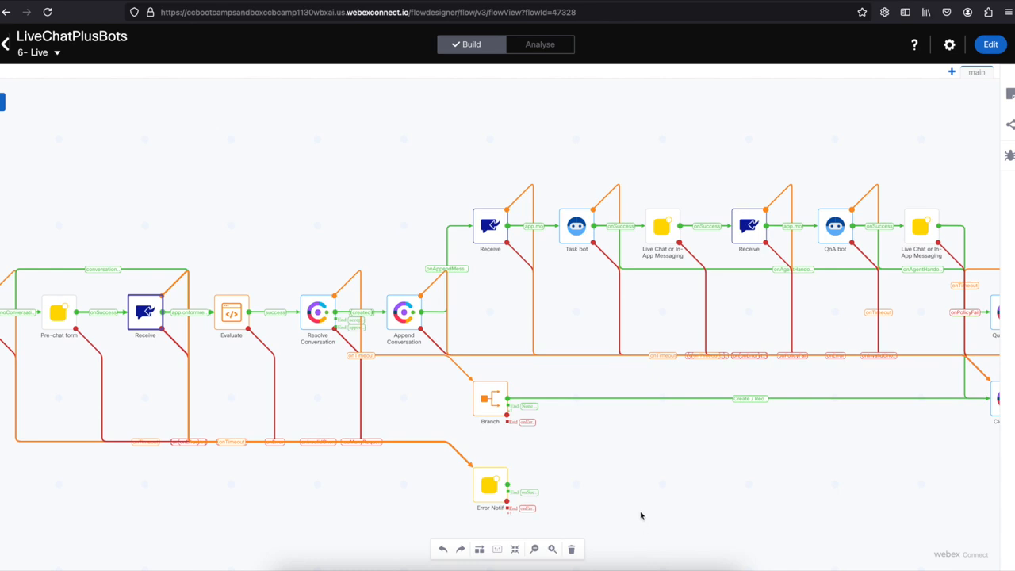
left_click(577, 226)
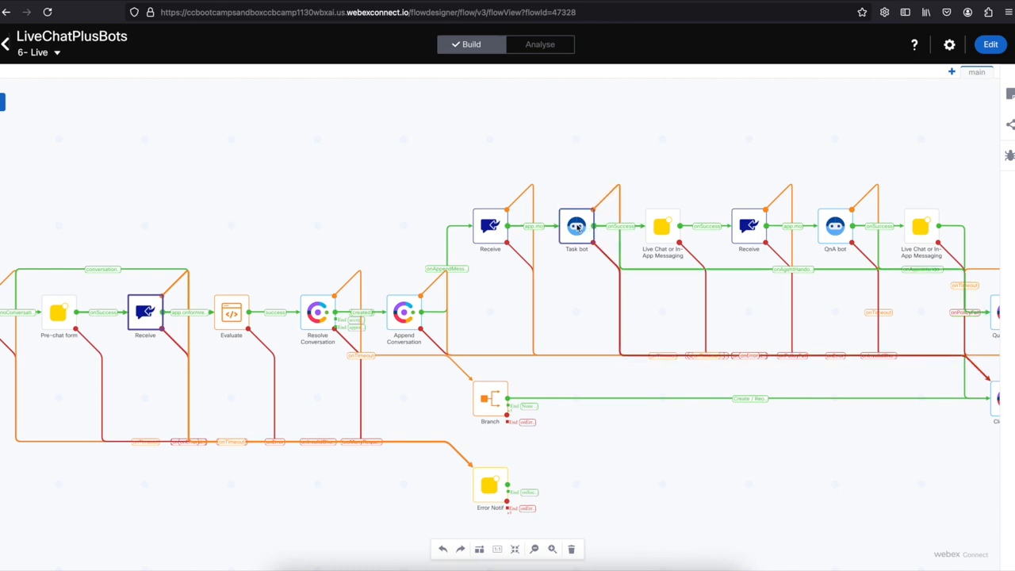
Check that the Task bot node sends CustomerName and CustomerMobile to the SampleTASK bot, then close it.
double_click(577, 226)
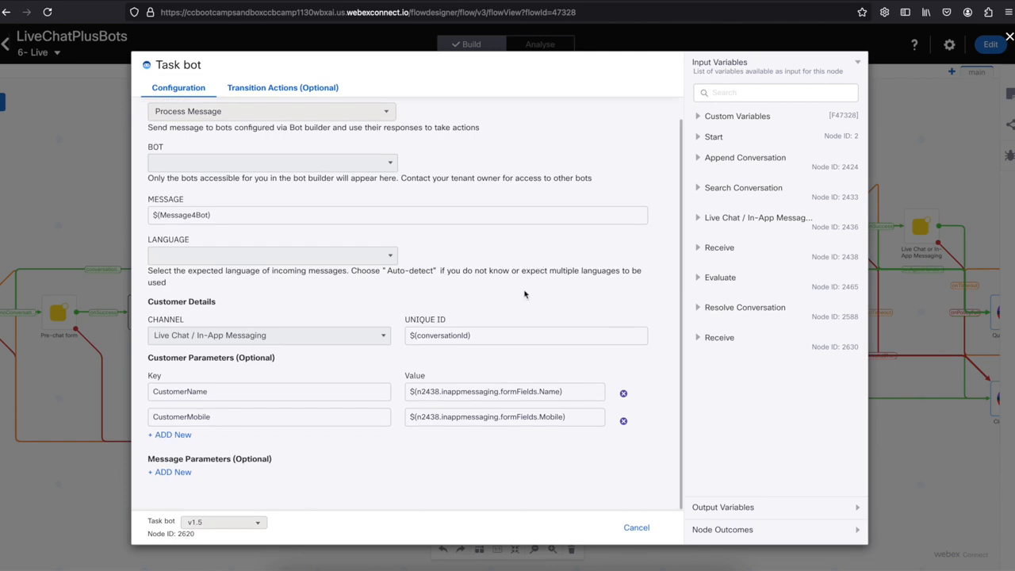
left_click_drag(173, 358, 232, 357)
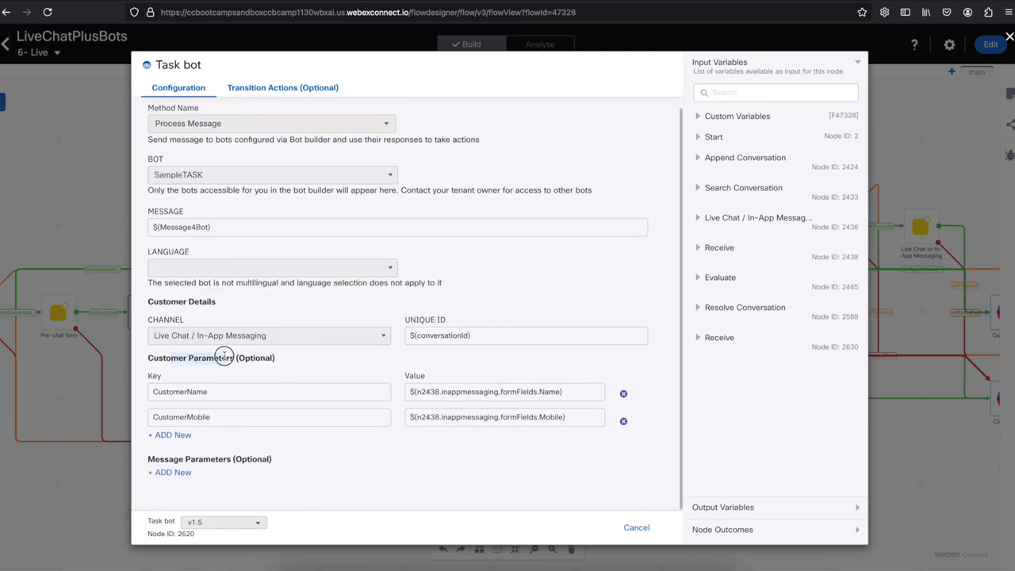
left_click(243, 459)
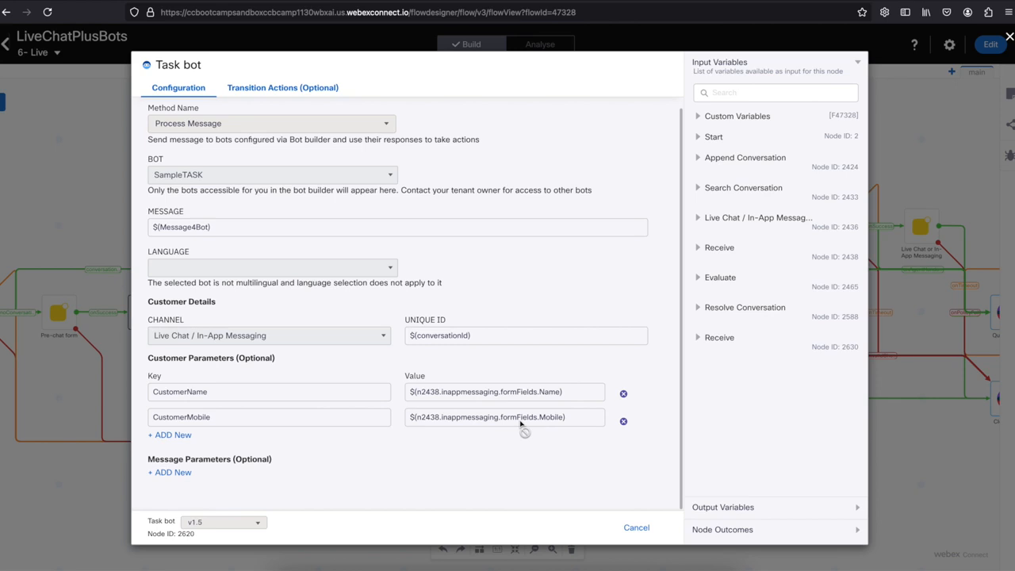
left_click(636, 527)
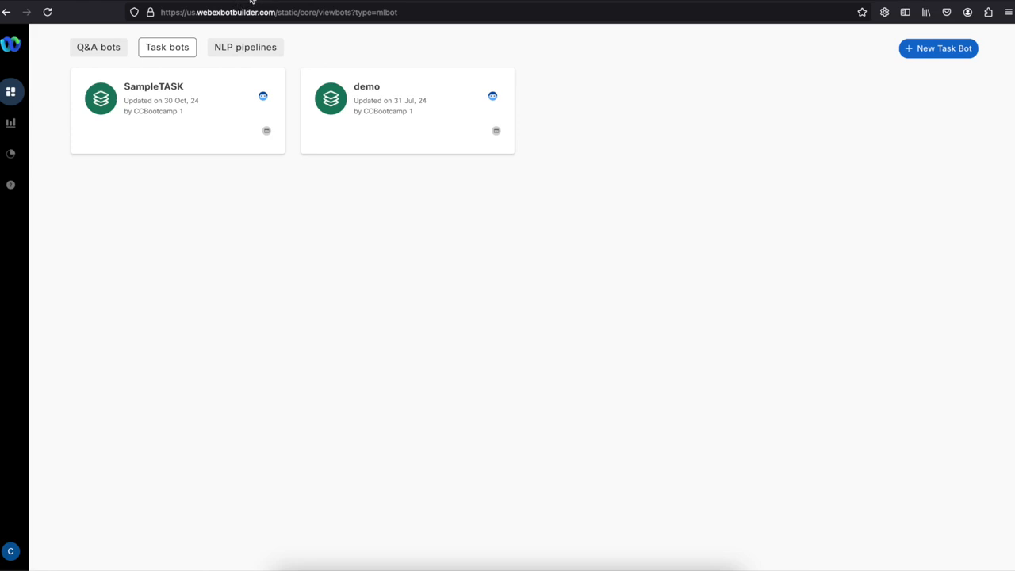
In SampleTASK, confirm the Customer date request intent replies with DateExample, then view the Responses templates.
left_click(168, 99)
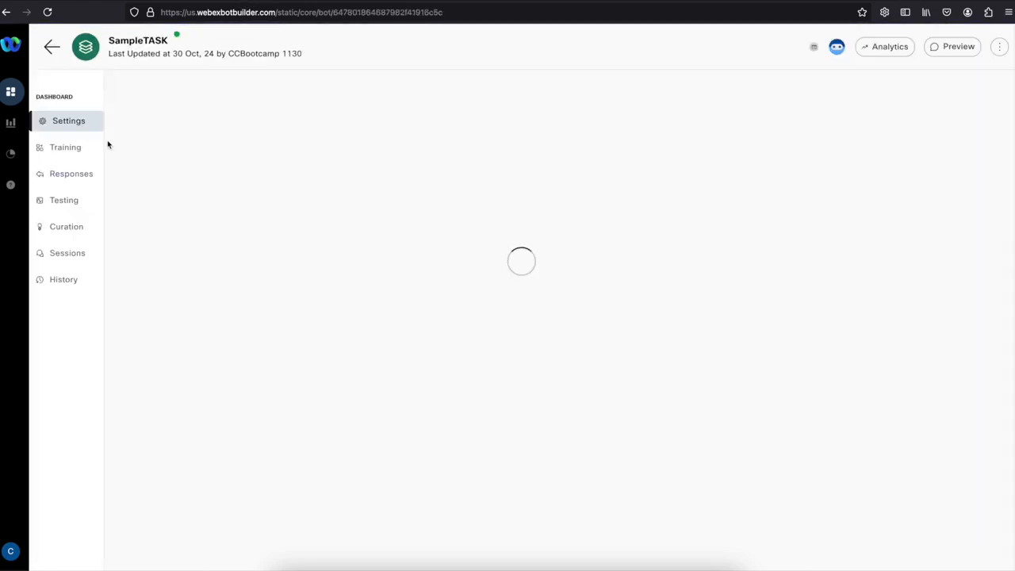
left_click(80, 152)
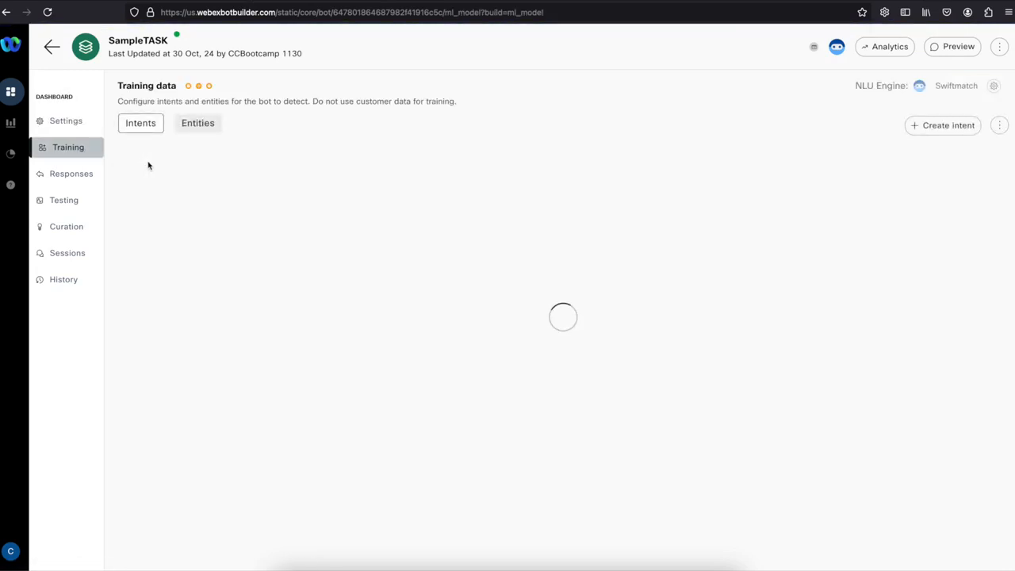
left_click(185, 199)
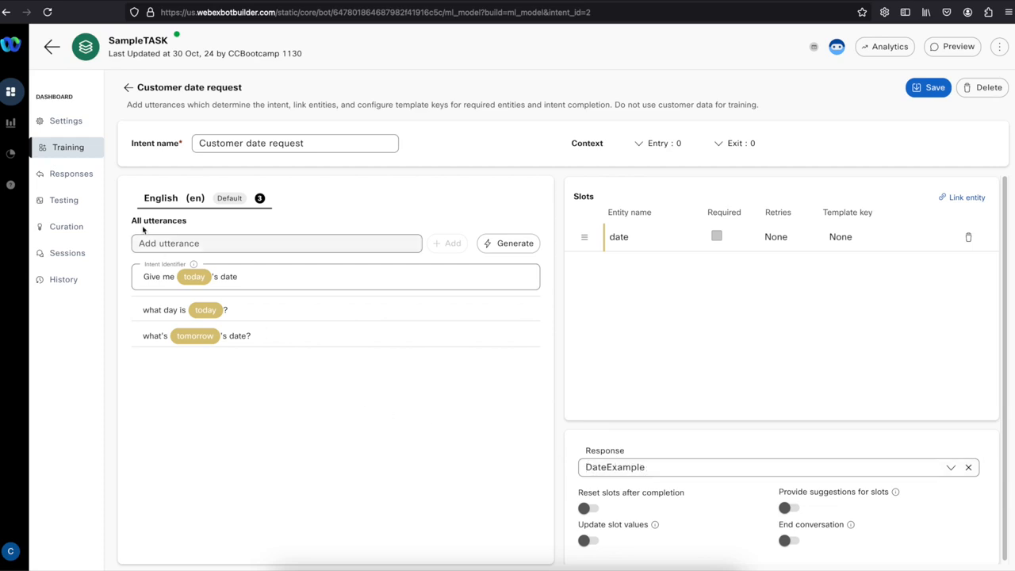
left_click(64, 176)
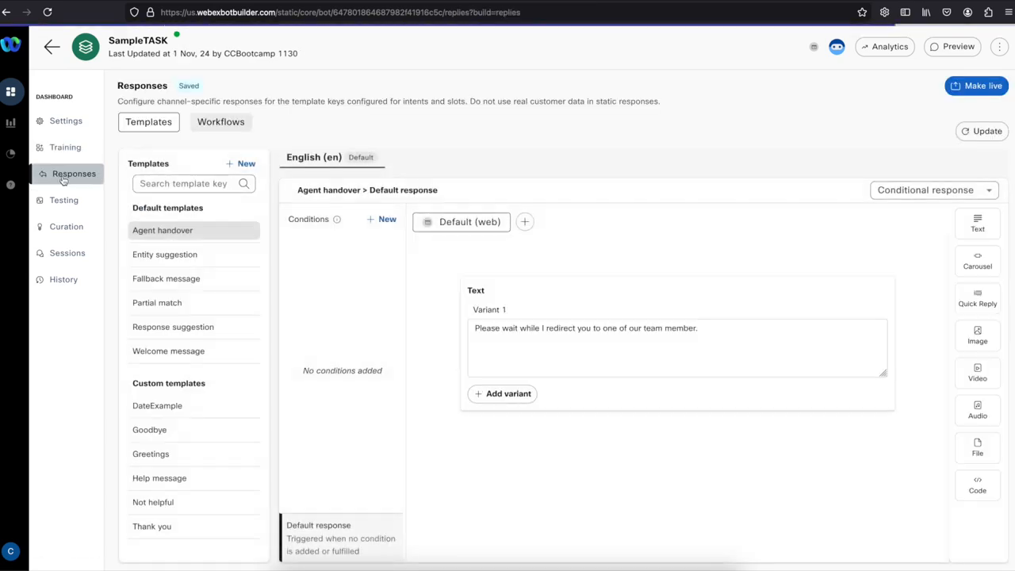
Open the DateExample response and delete the CUSTOMER placeholder after 'Hi'.
left_click(168, 406)
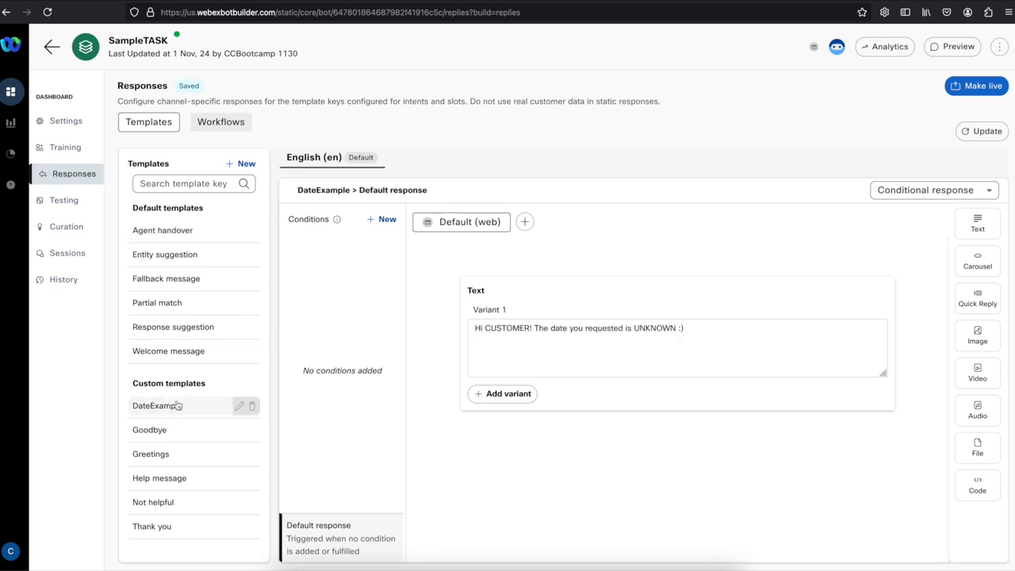
double_click(512, 330)
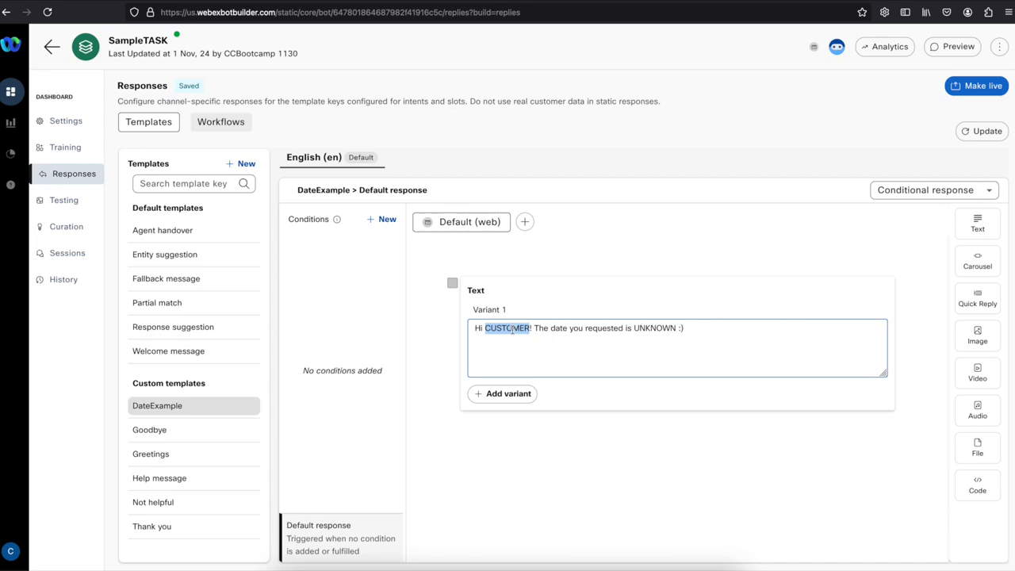
double_click(644, 329)
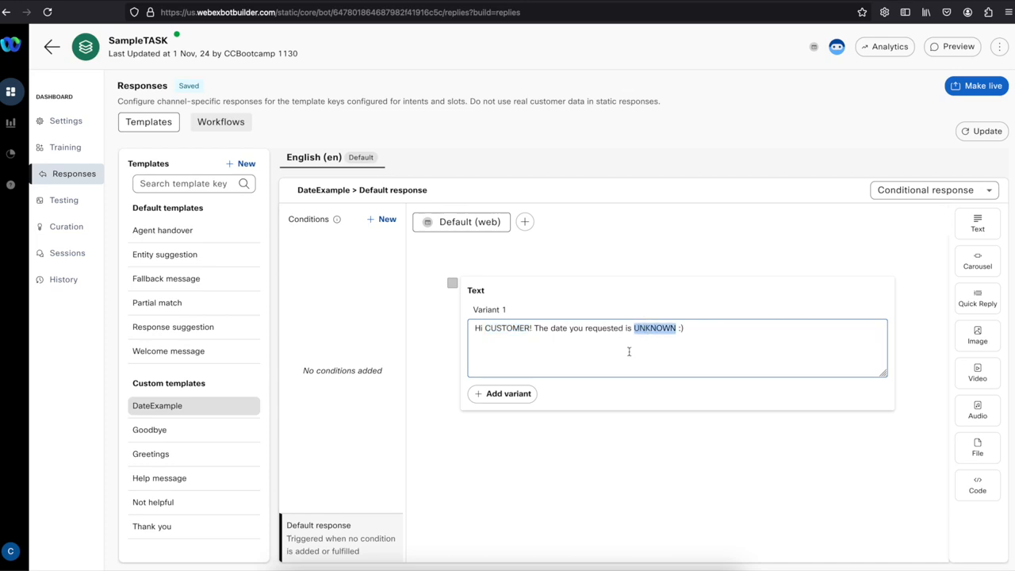
double_click(499, 328)
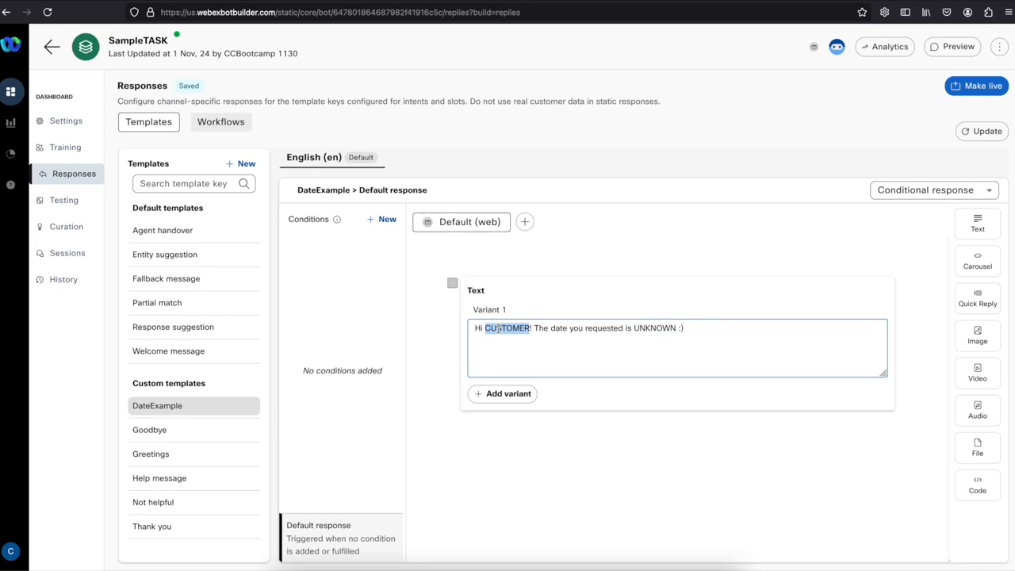
key("BackSpace")
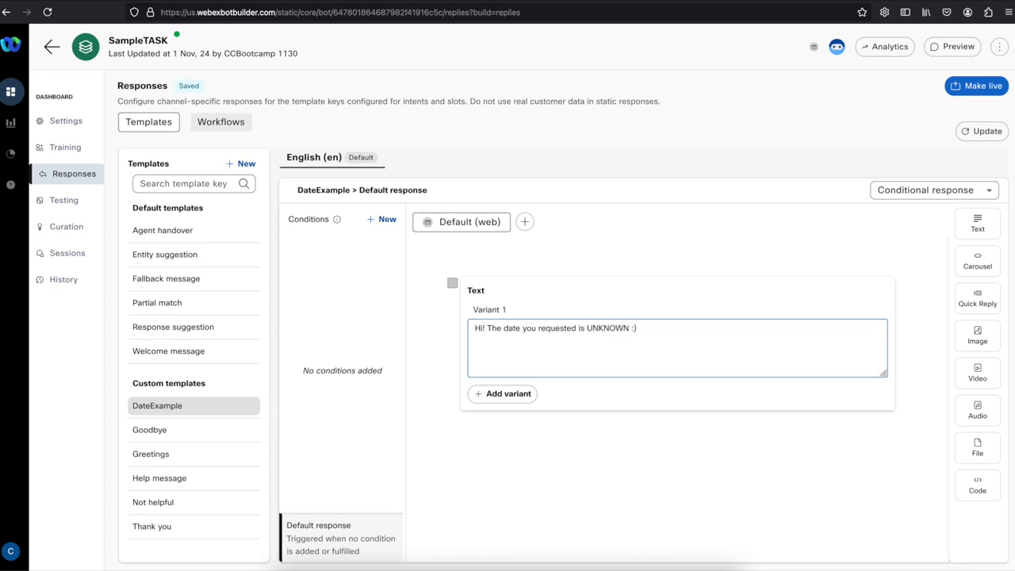
Insert ${consumerData.extra_params.CustomerName} after 'Hi' using the variable autocomplete list.
type("$")
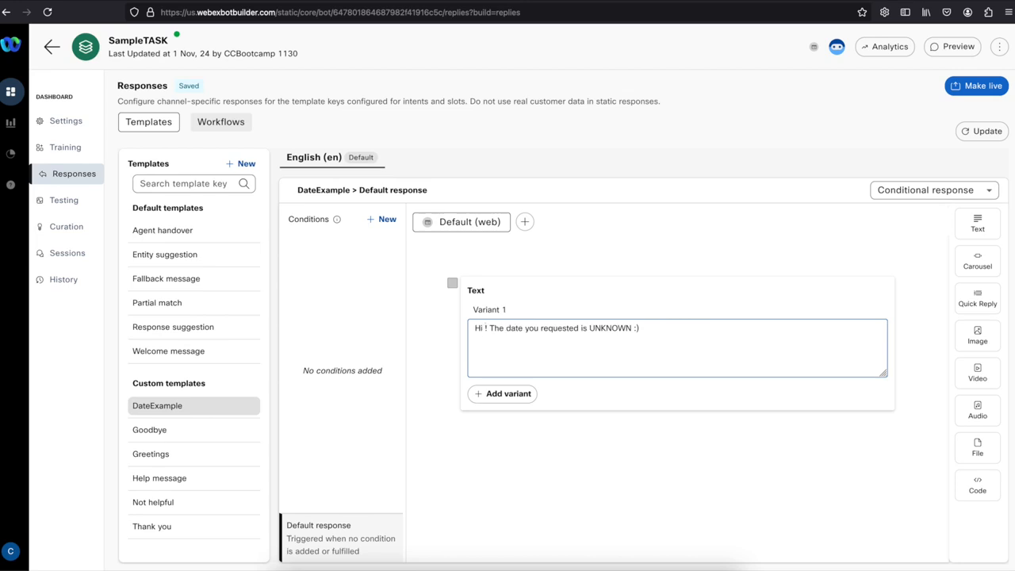
type("{")
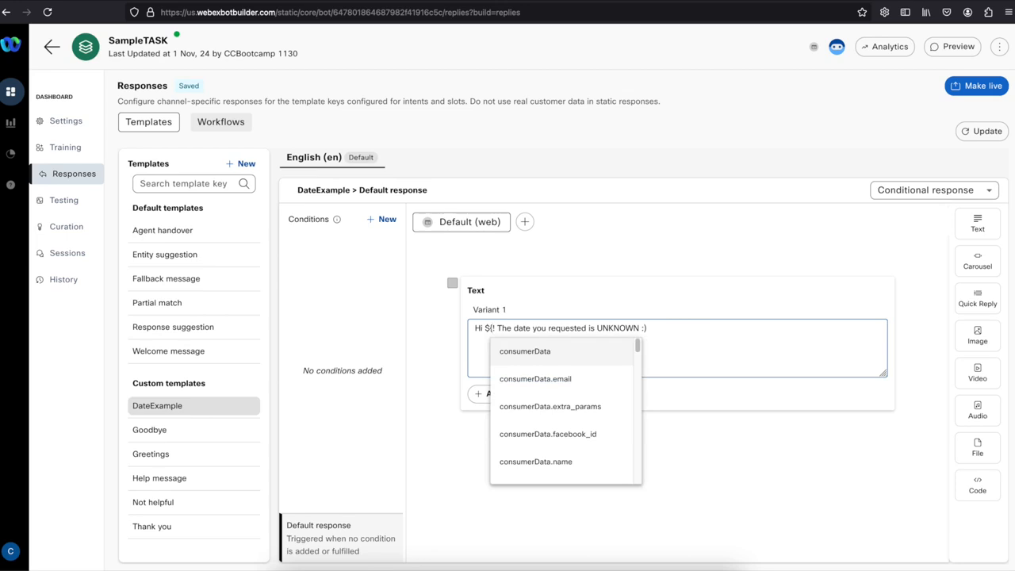
scroll(518, 377, "down", 1)
scroll(535, 386, "up", 1)
scroll(561, 414, "down", 1)
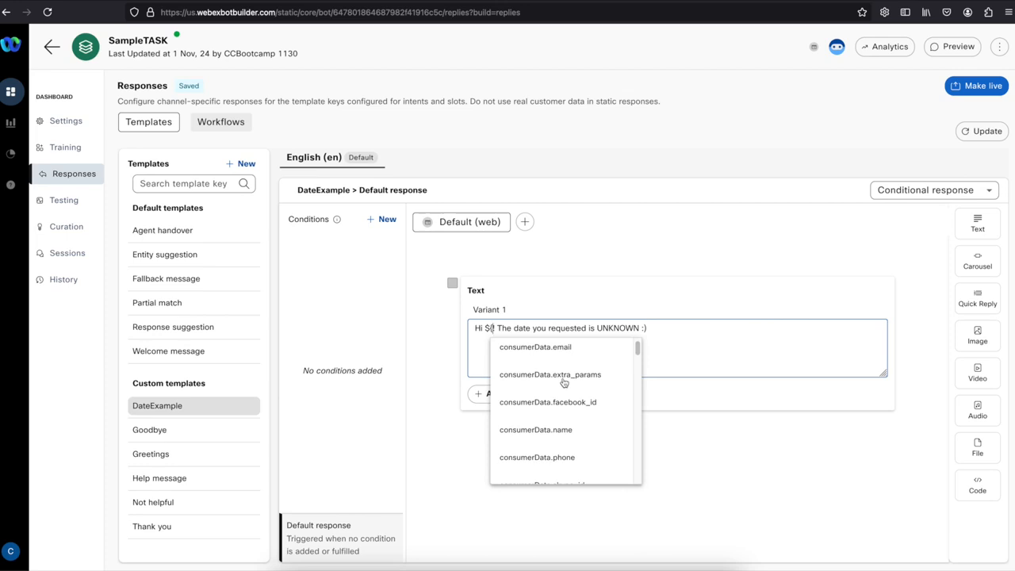
scroll(563, 383, "up", 1)
scroll(564, 387, "up", 1)
scroll(566, 390, "down", 4)
scroll(567, 391, "down", 6)
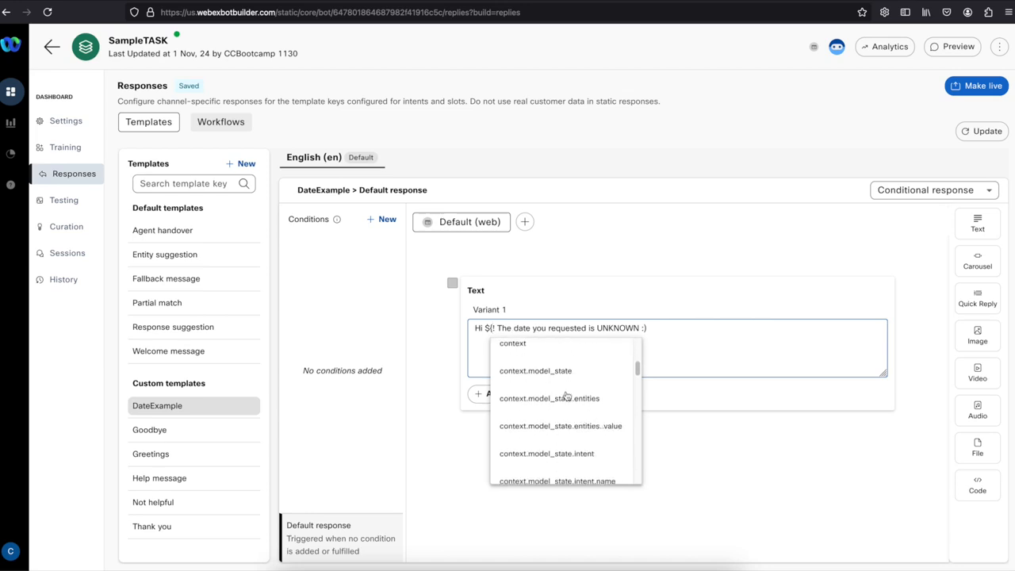
scroll(552, 421, "down", 4)
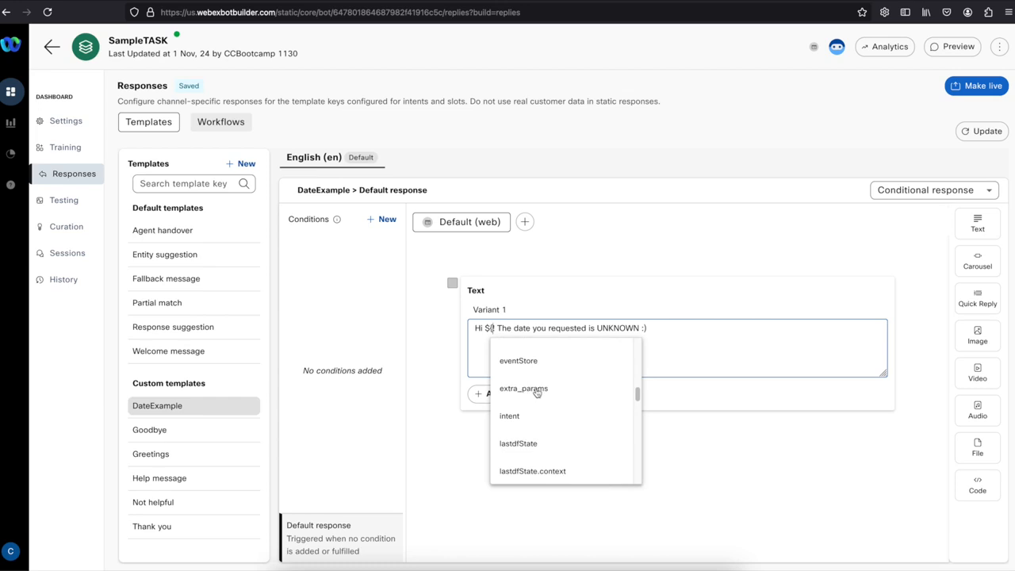
scroll(536, 392, "up", 10)
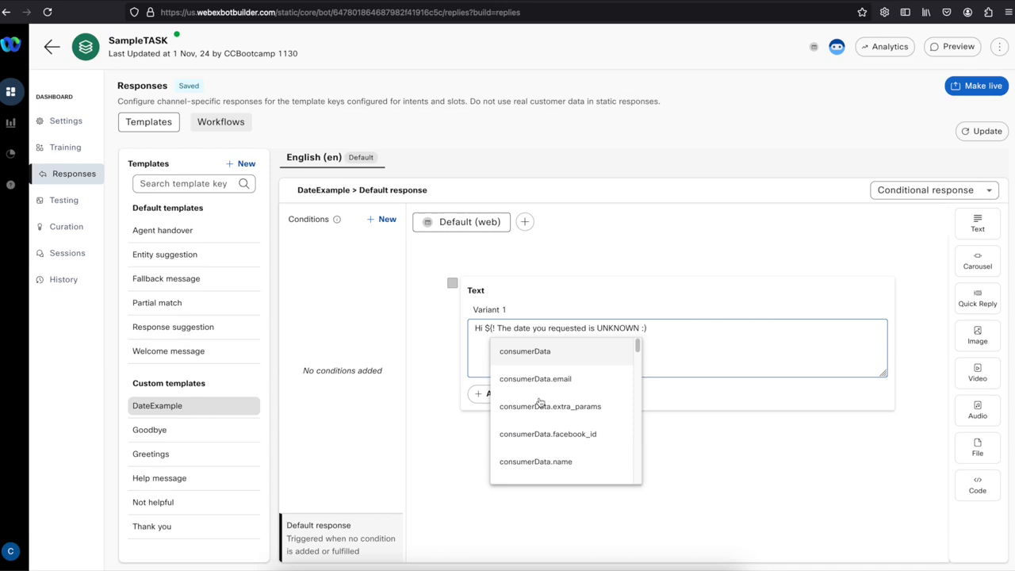
left_click(557, 410)
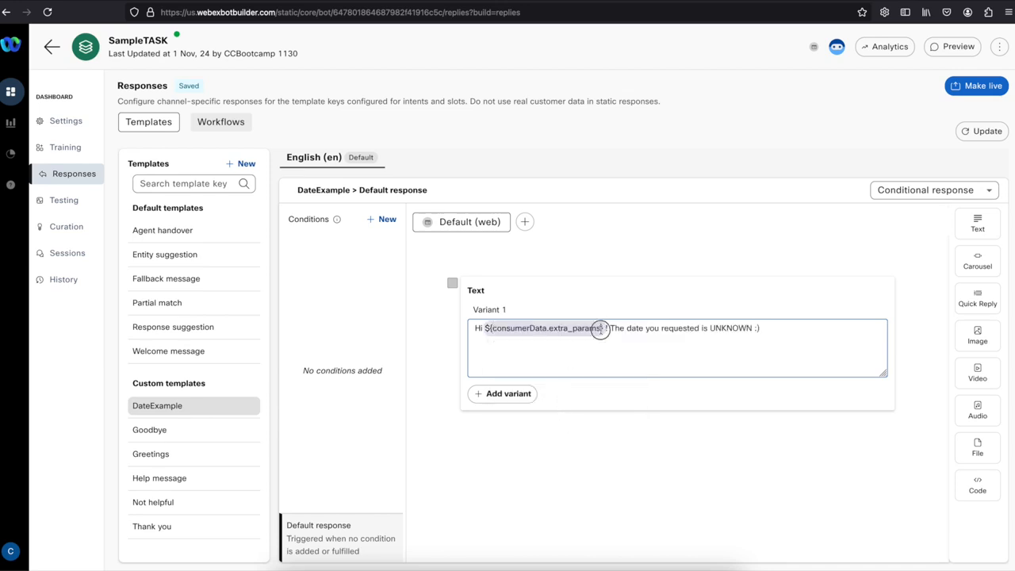
type(".CustomerNam")
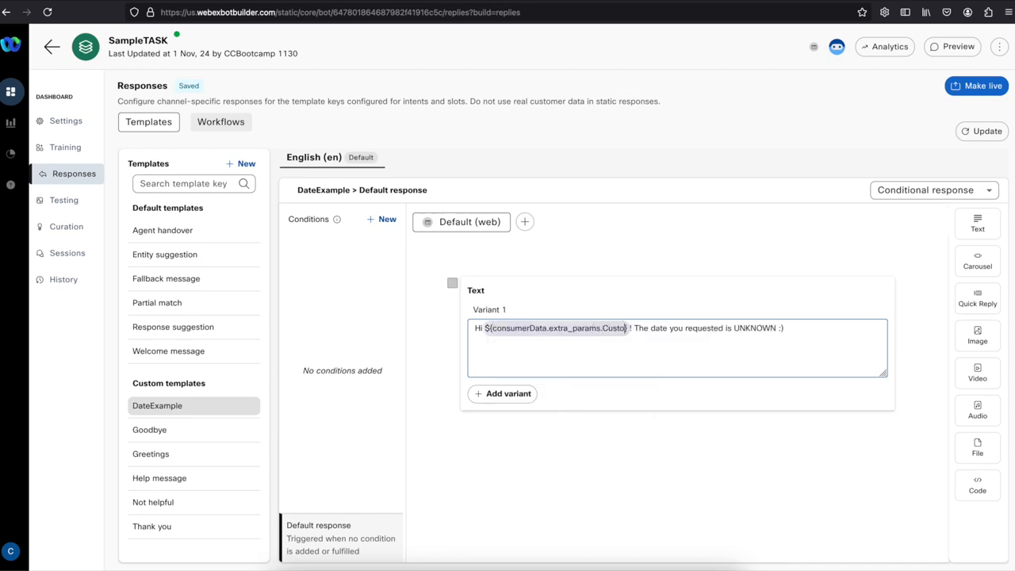
type("e")
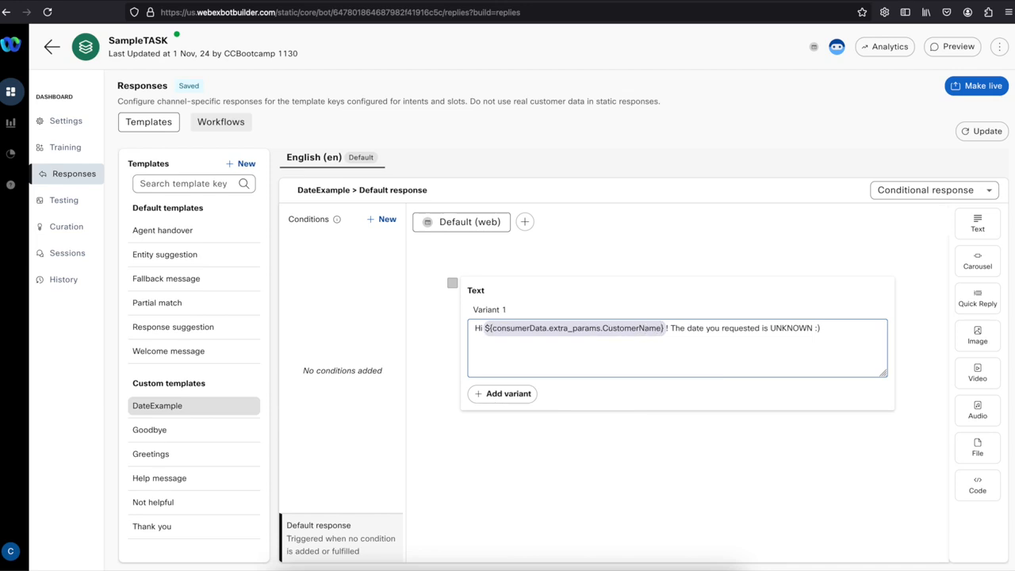
Replace UNKNOWN in the DateExample reply with the ${entity.date} variable.
double_click(778, 325)
type("${e")
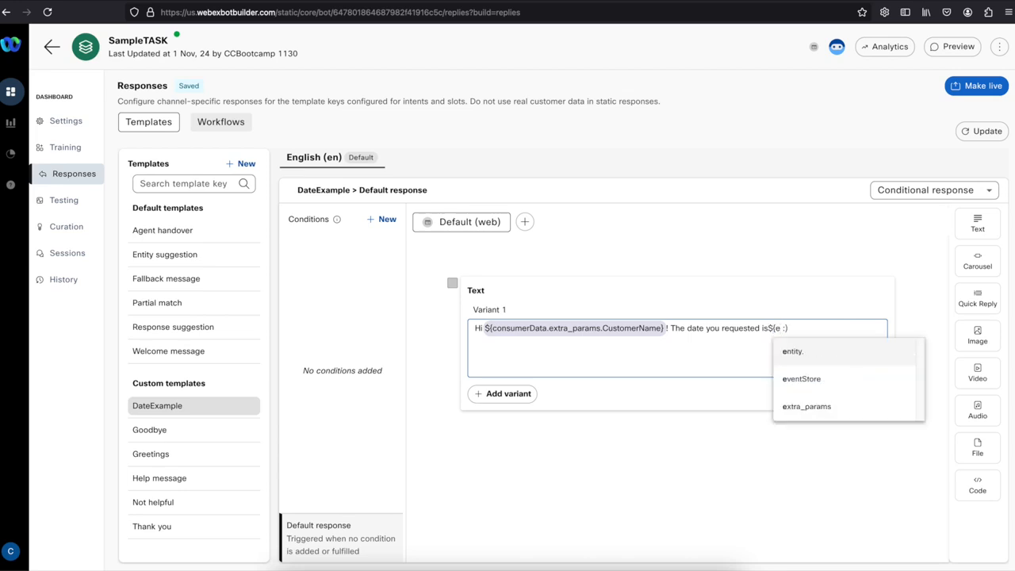
left_click(793, 351)
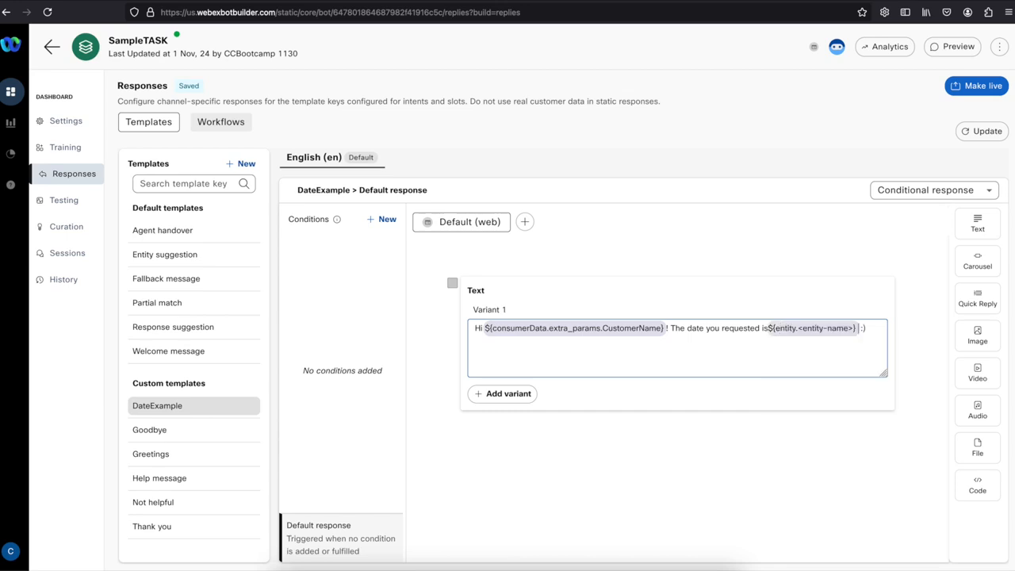
left_click(768, 327)
left_click_drag(801, 328, 855, 331)
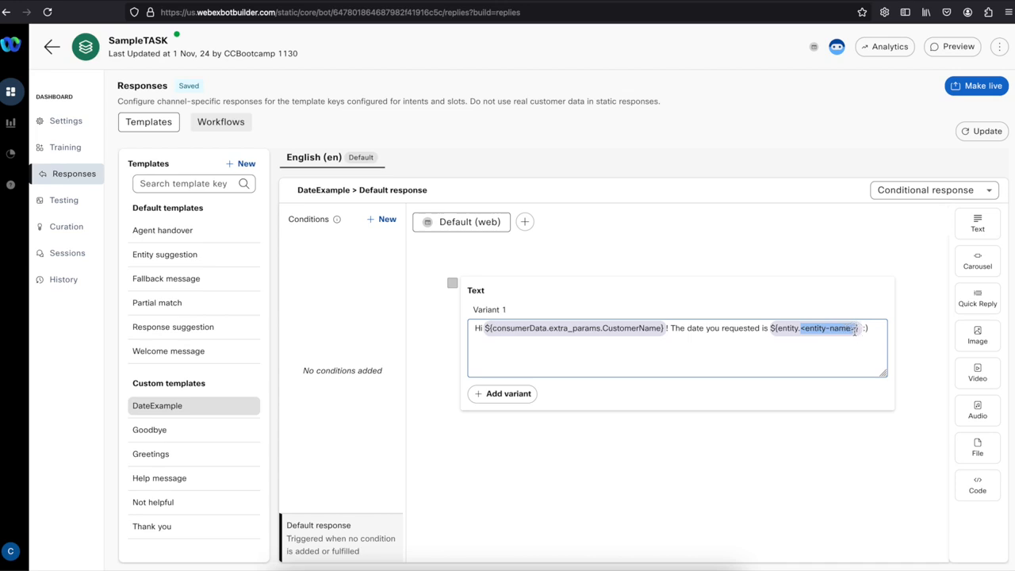
type("date")
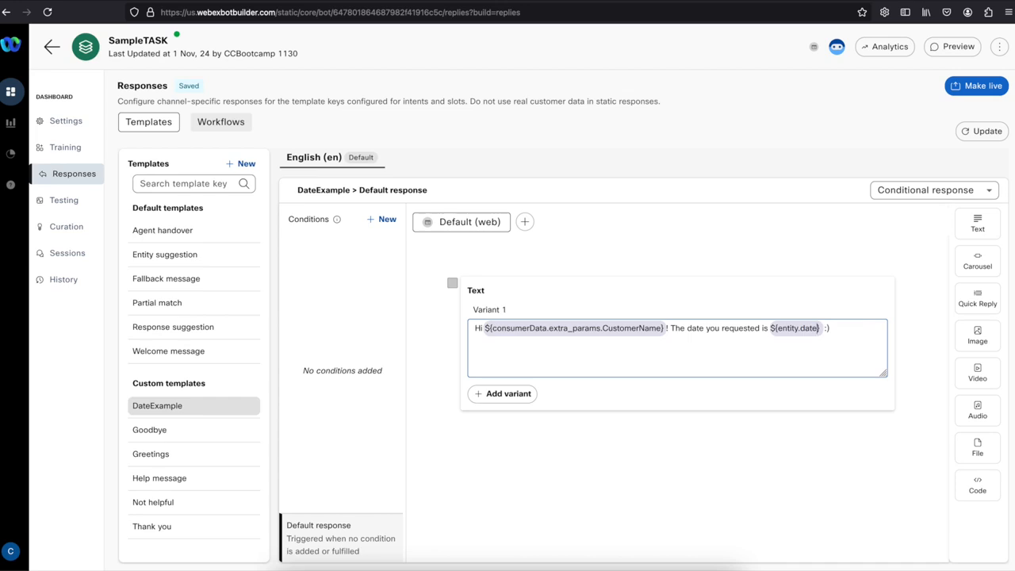
Save the updated DateExample response and make the bot live.
left_click(842, 277)
left_click(978, 135)
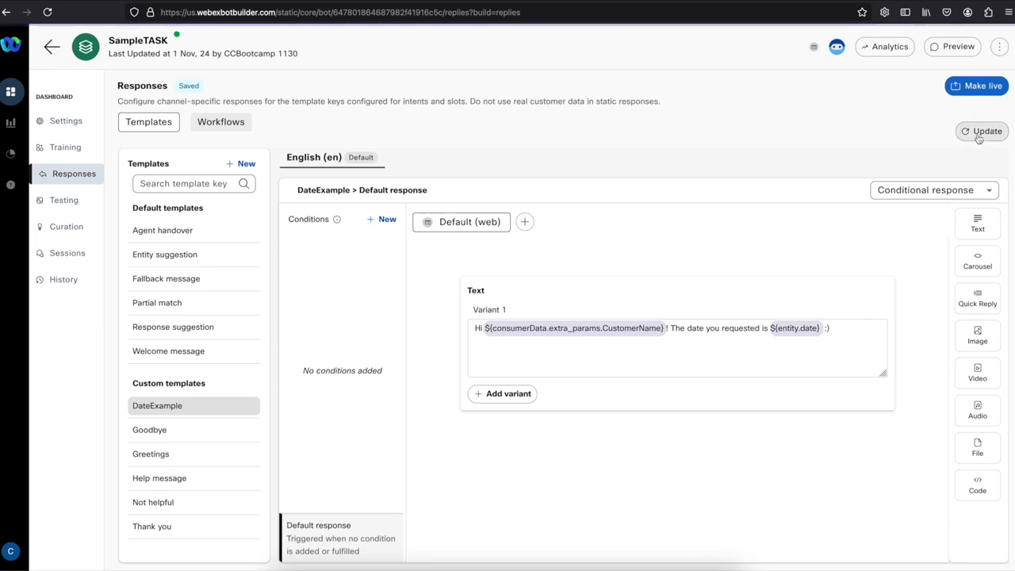
left_click(981, 89)
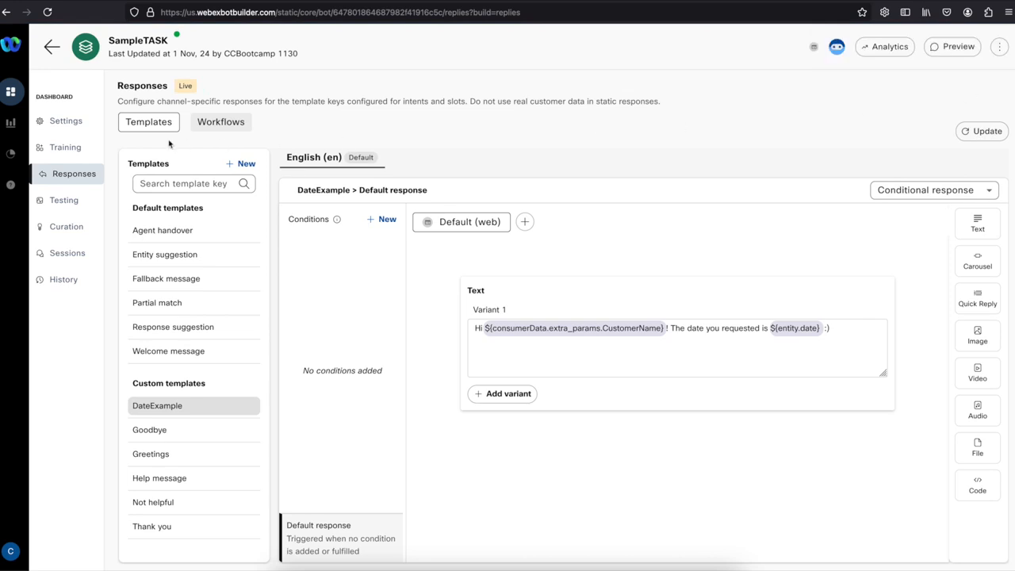
Open the Greetings article of the SampleQA Q&A bot.
left_click(52, 50)
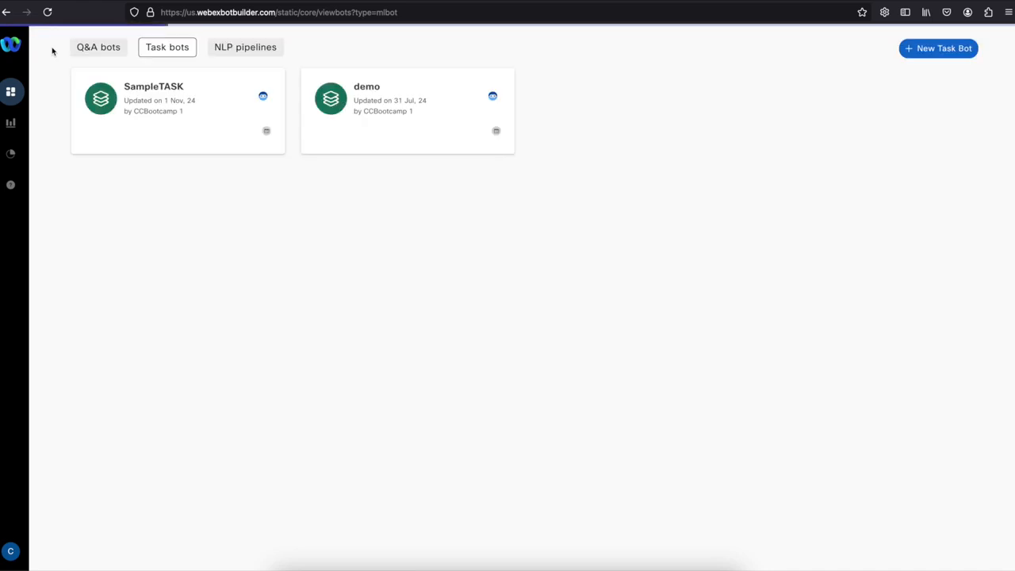
left_click(74, 49)
left_click(132, 100)
left_click(67, 147)
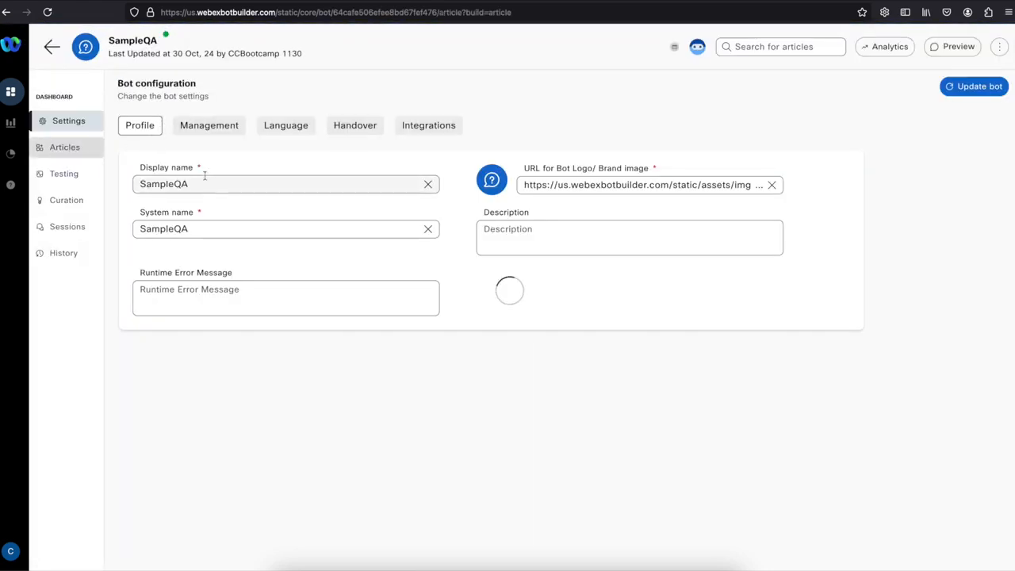
left_click(176, 218)
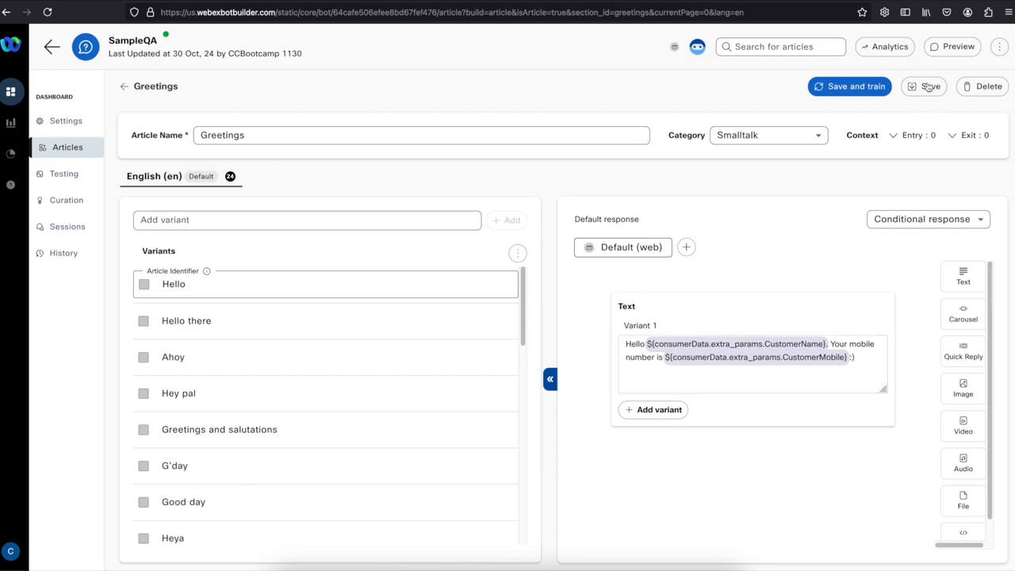
Send 'hello' to the bot in the preview chat.
left_click(951, 47)
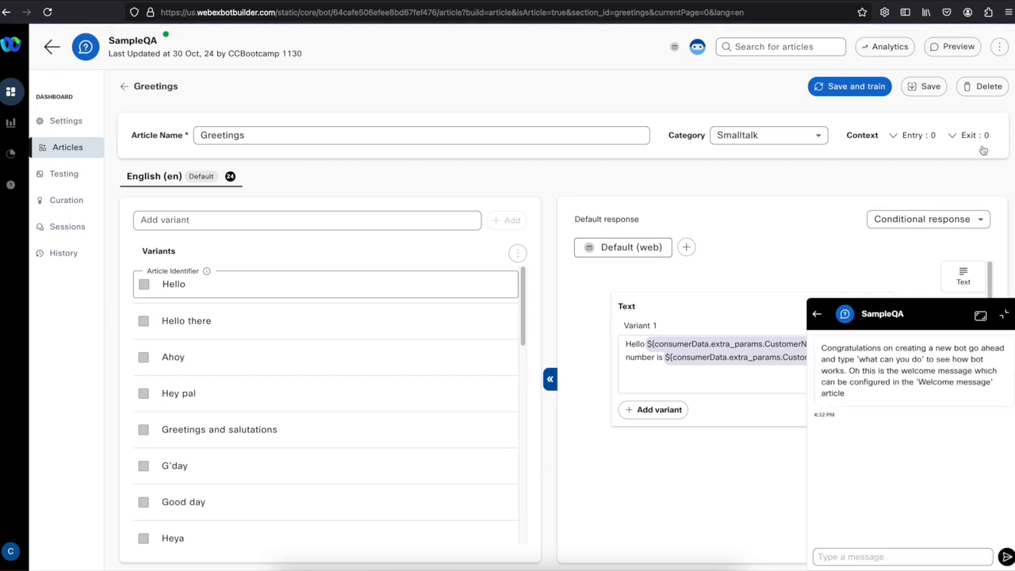
left_click(922, 556)
type("hello")
key("Return")
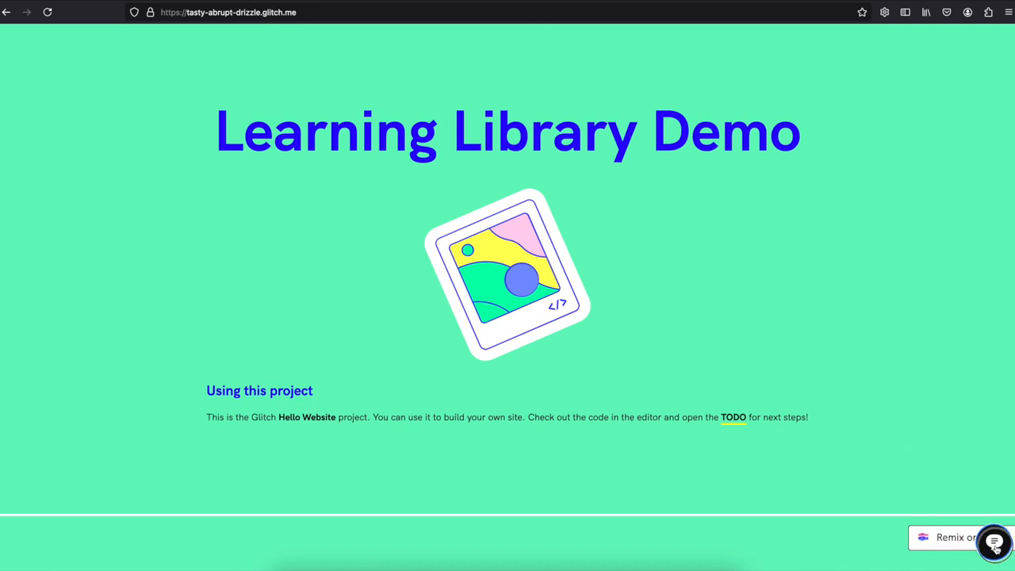
Start a new chat conversation and submit the customer's name, e-mail address and mobile number.
left_click(993, 539)
left_click(924, 496)
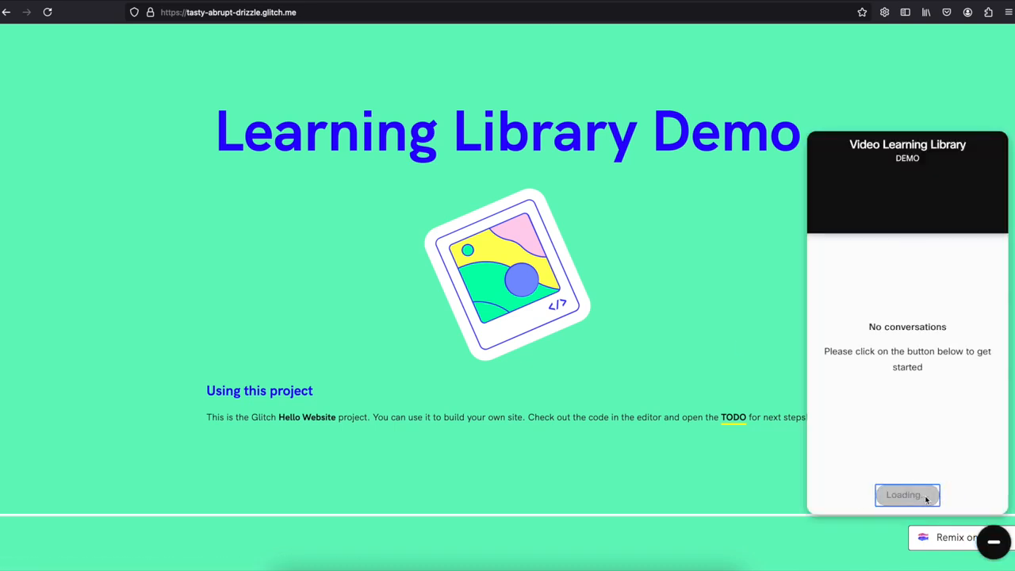
type("Davide")
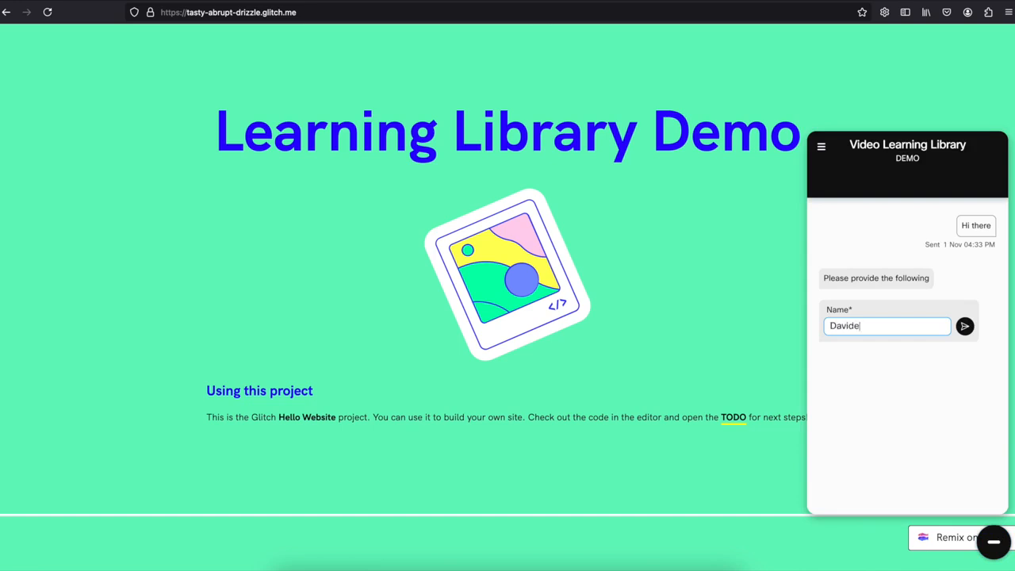
key("Return")
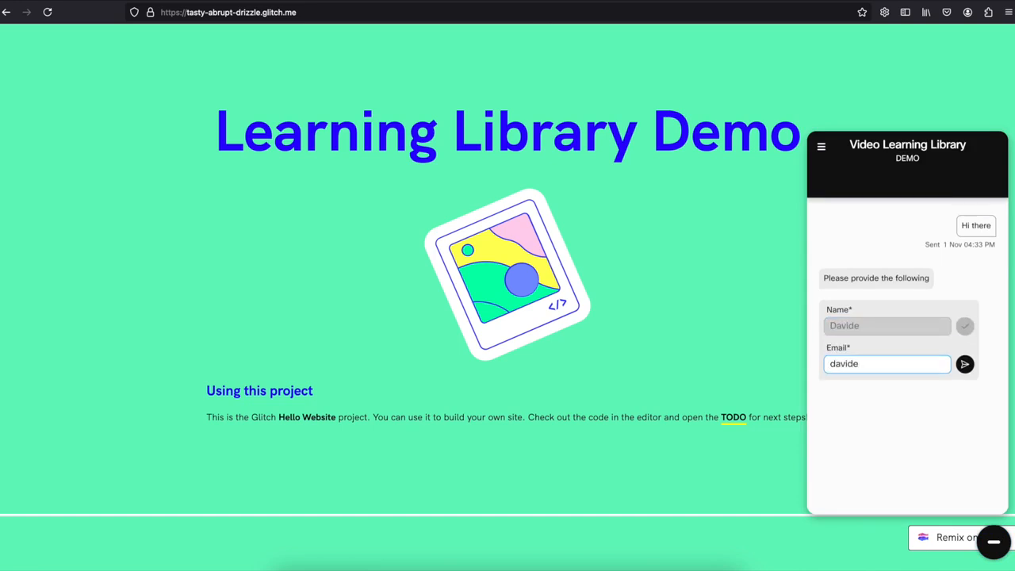
key("Return")
type("123456")
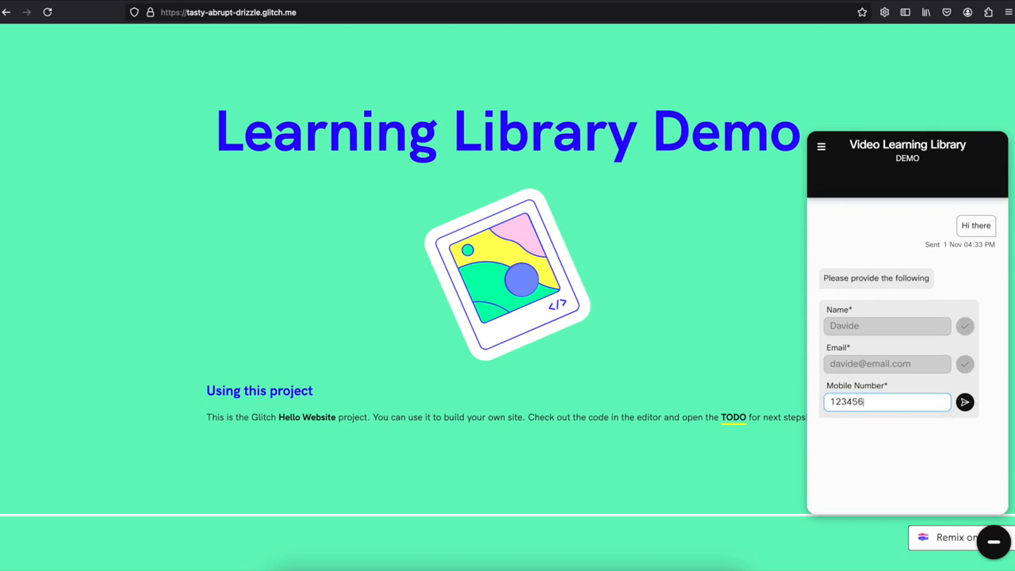
key("Return")
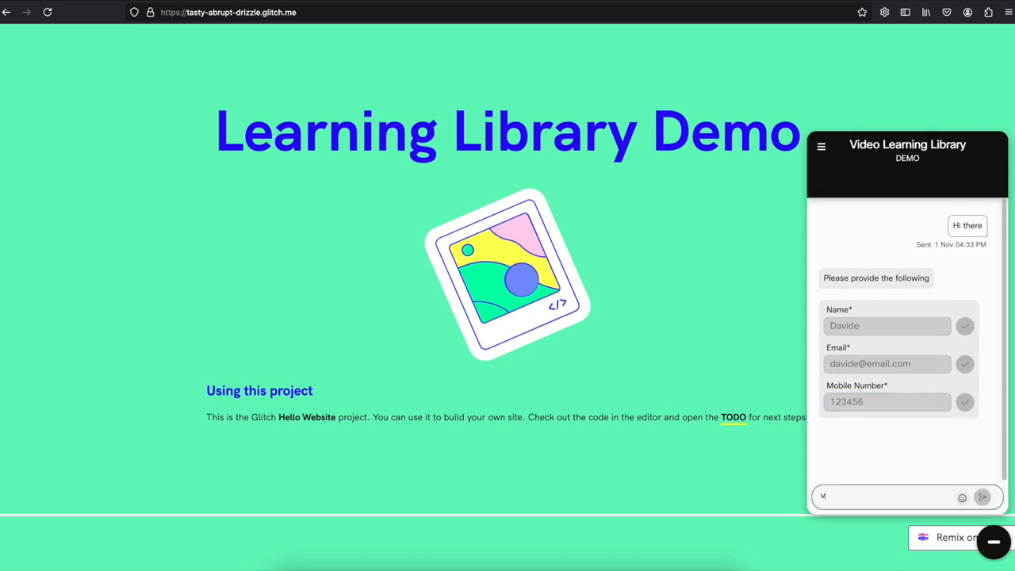
Send 'give me today's date' and then 'hello' to the chat bot.
type("give me today's date")
key("Return")
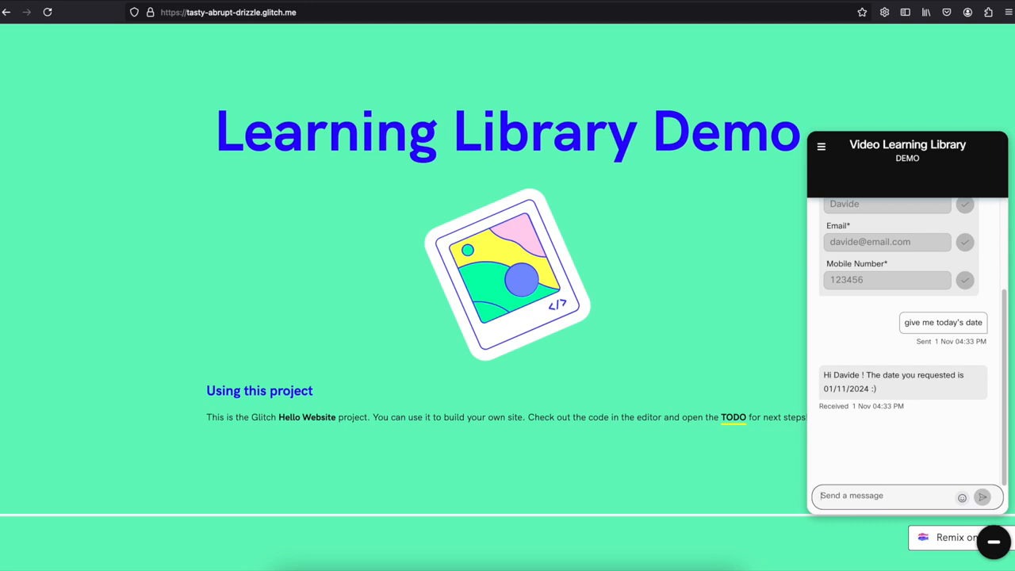
type("hello")
key("Return")
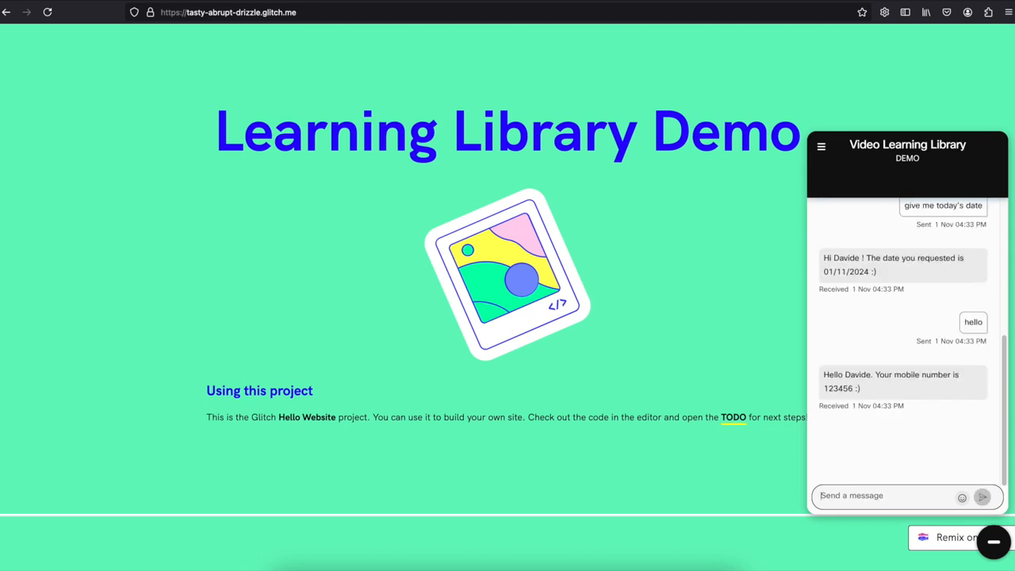